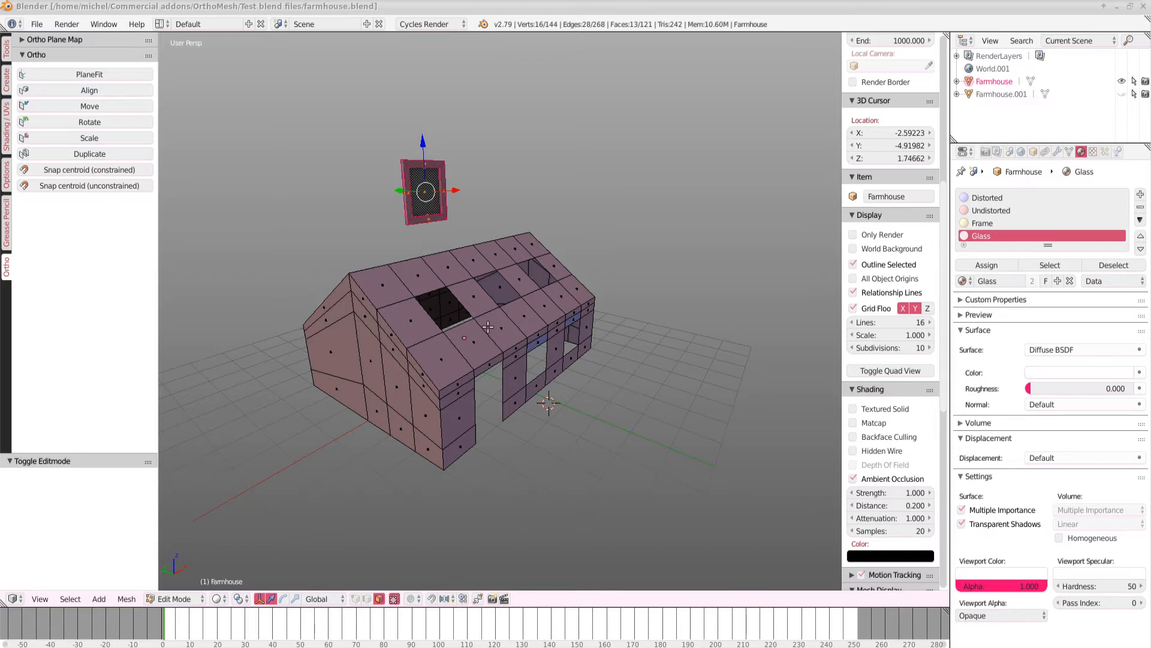
Fit a reference plane to the front roof face between the two nearest openings and rename its plane map entry Front roof
right_click(474, 300)
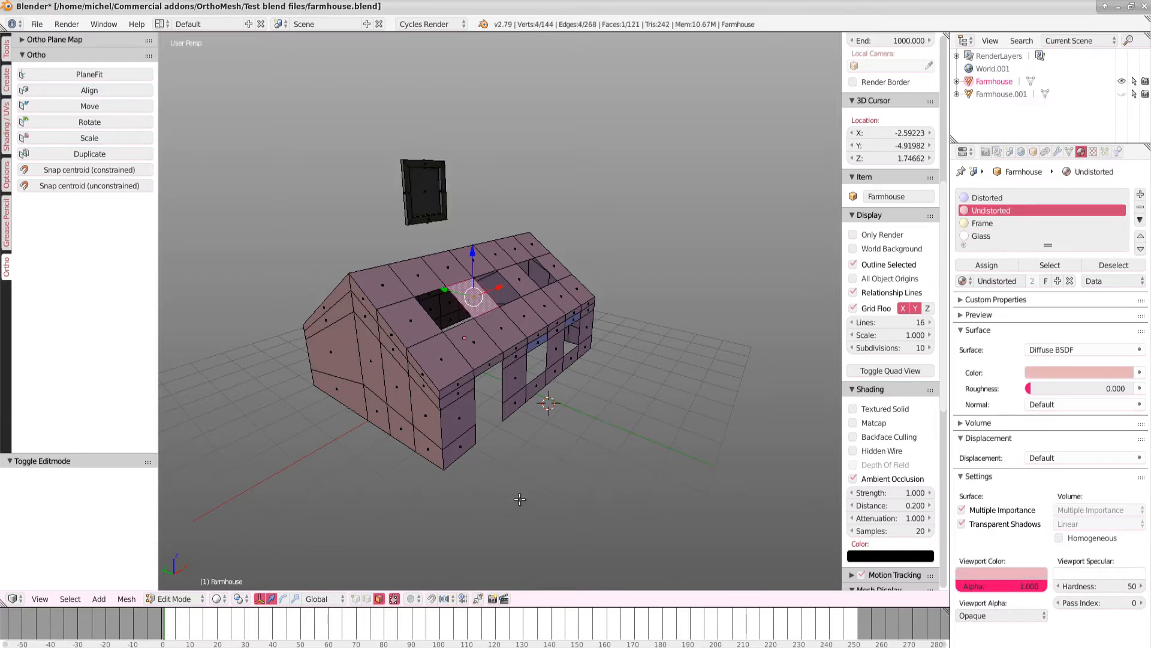
left_click(74, 75)
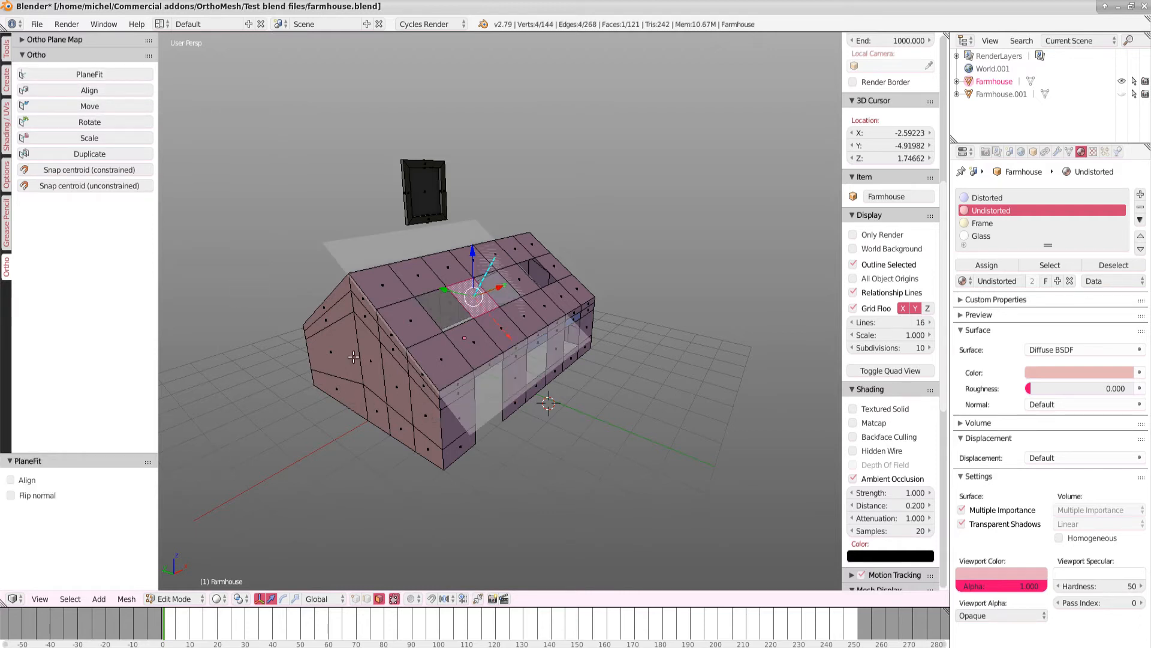
middle_click_drag(339, 343, 438, 332)
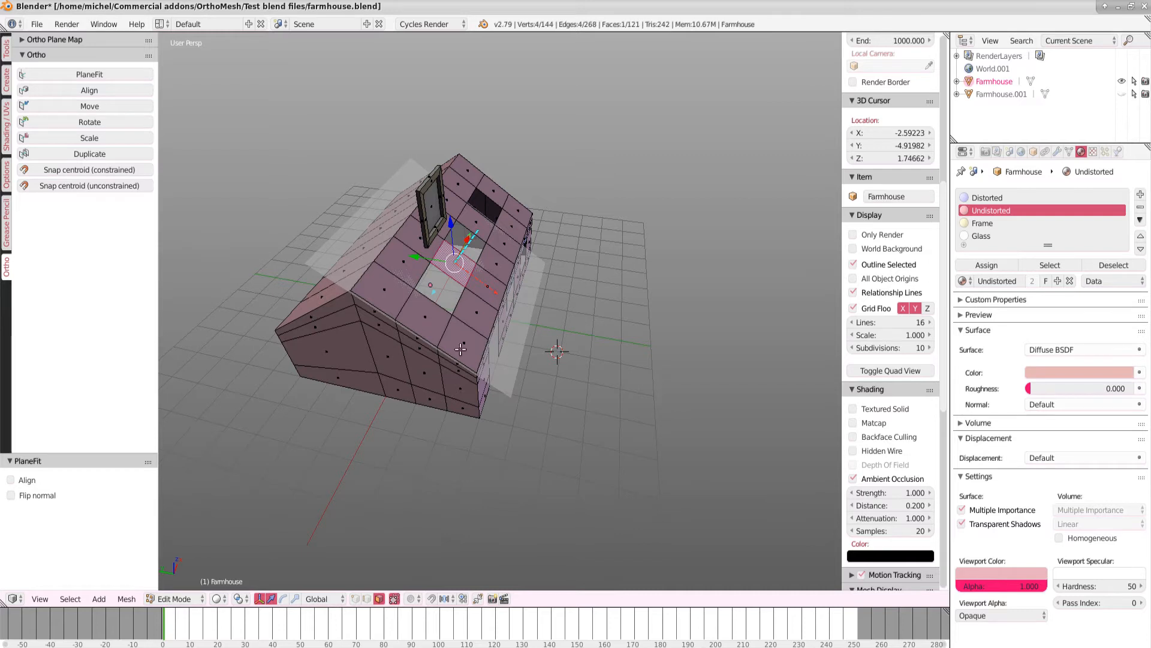
middle_click_drag(350, 325, 389, 334)
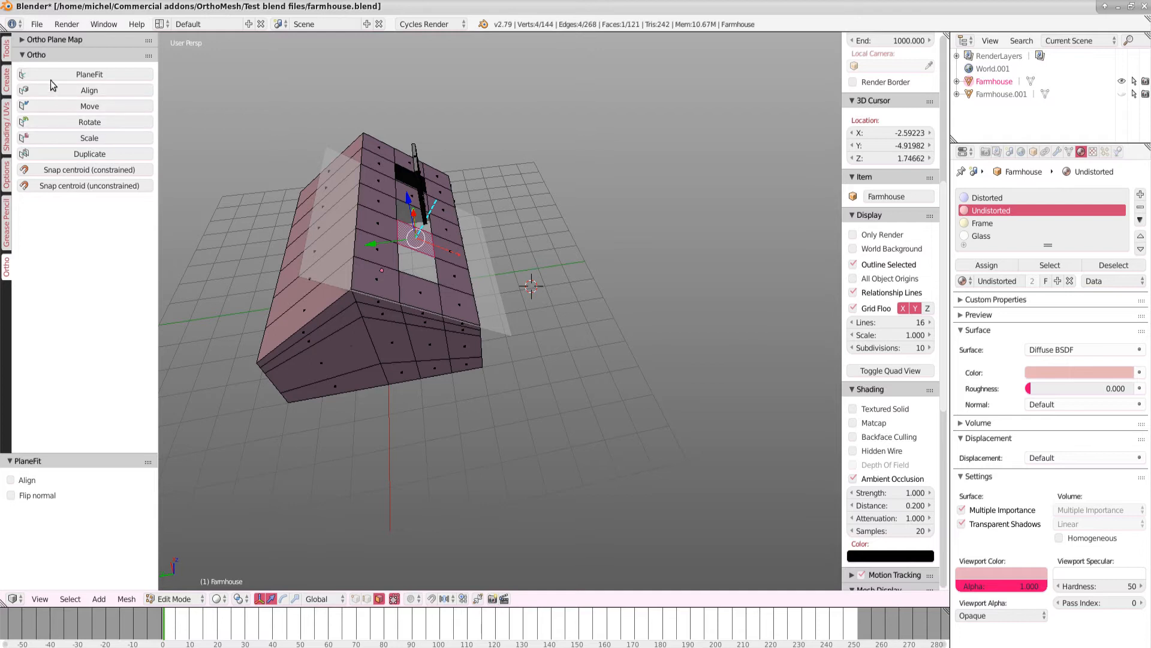
left_click(21, 39)
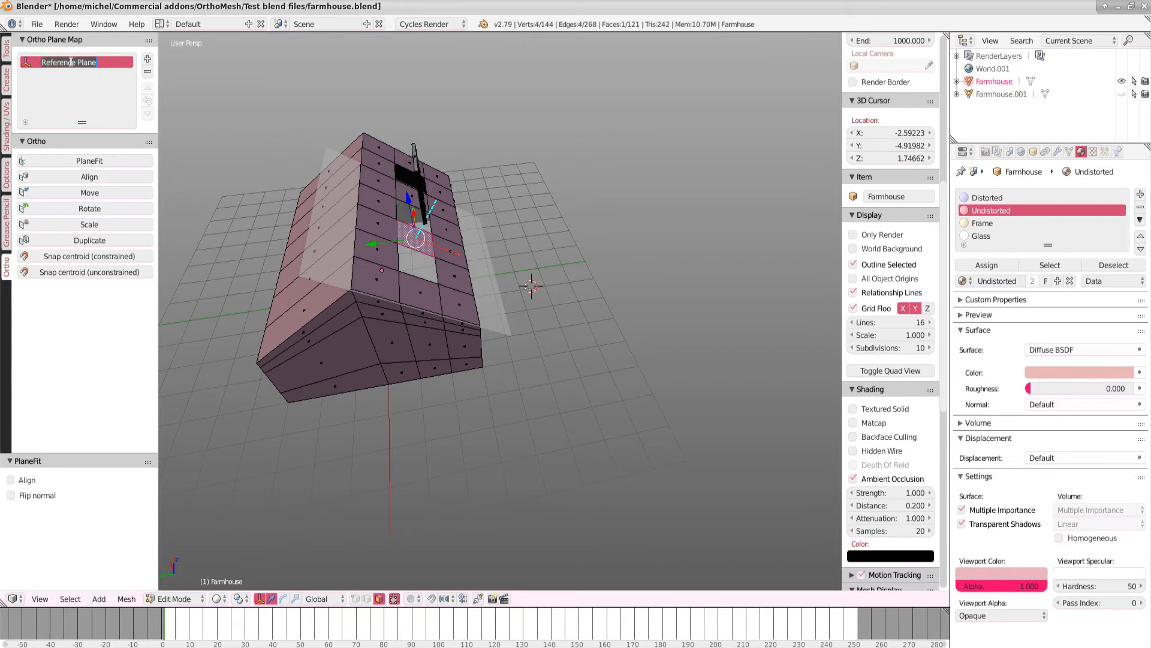
type("Front roof")
Add a second entry to the plane map and try to rename it Back roof
left_click(147, 60)
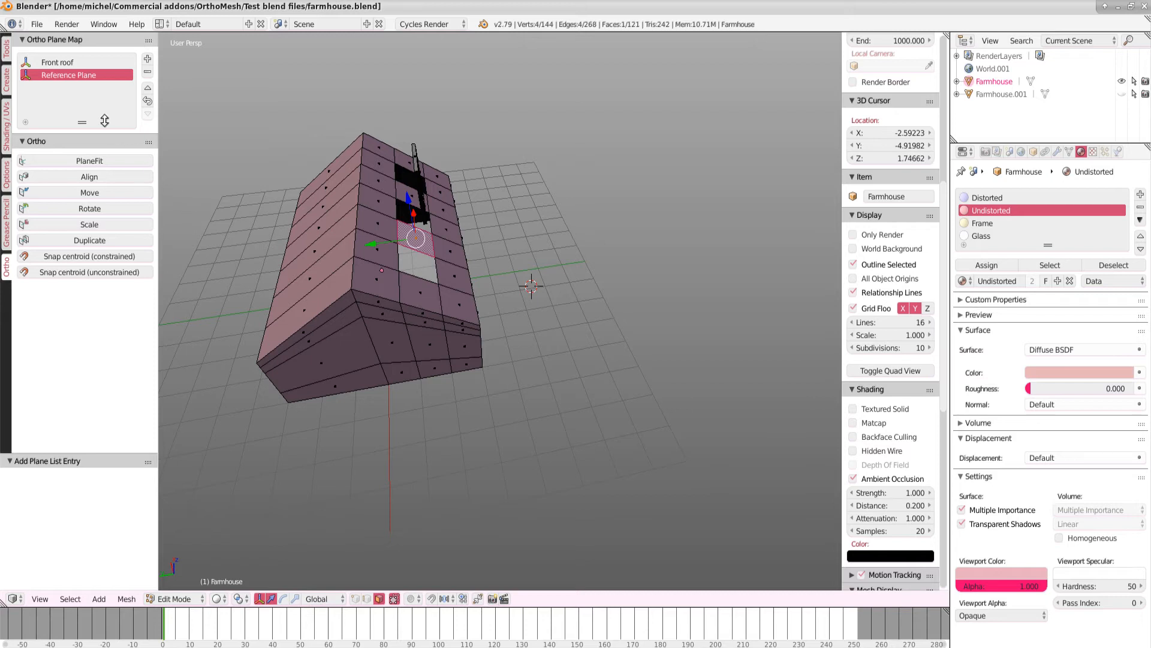
double_click(66, 74)
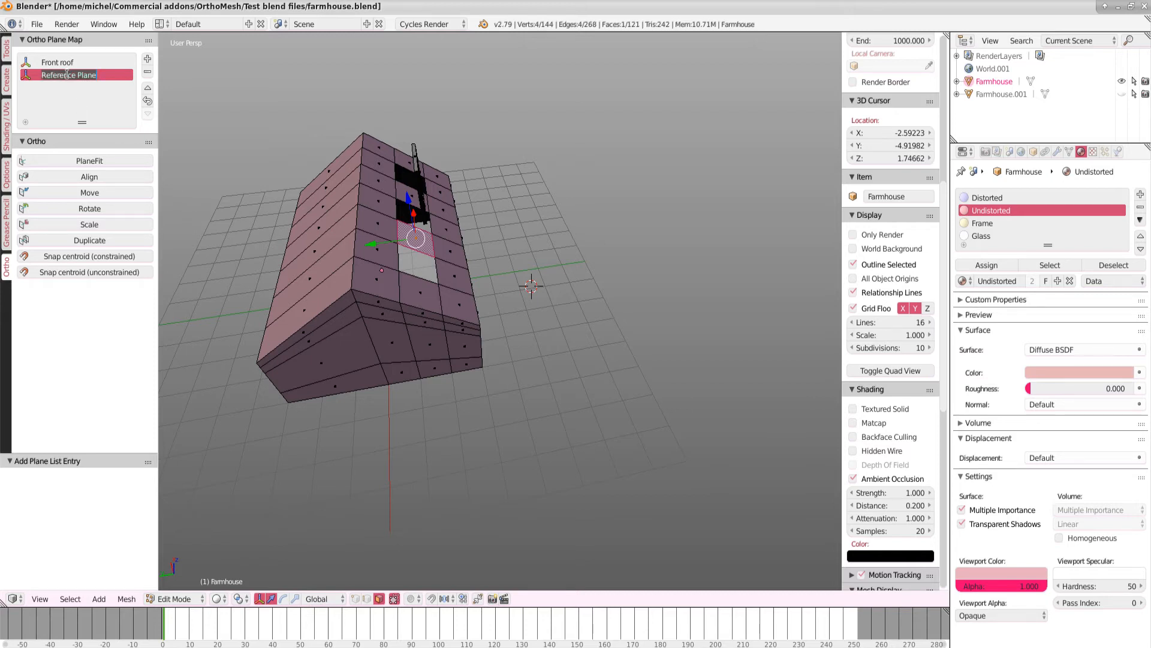
type("Back roof")
key("Escape")
Fit the active second reference plane to a middle face of the farmhouse's back roof slope
right_click(328, 240)
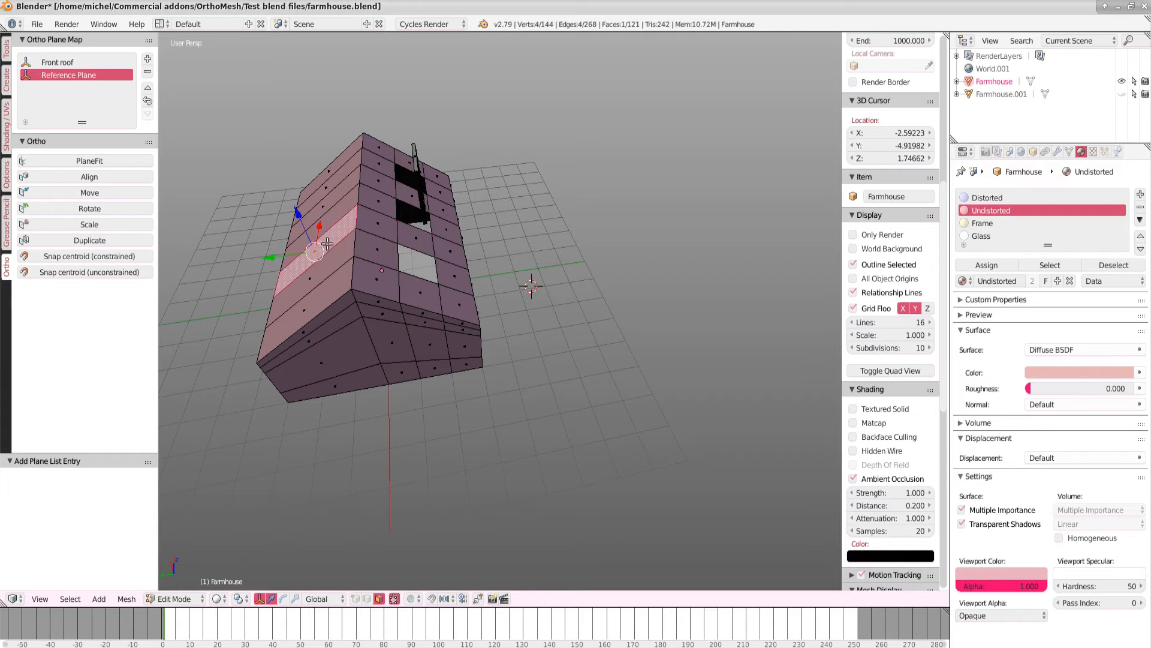
left_click(101, 162)
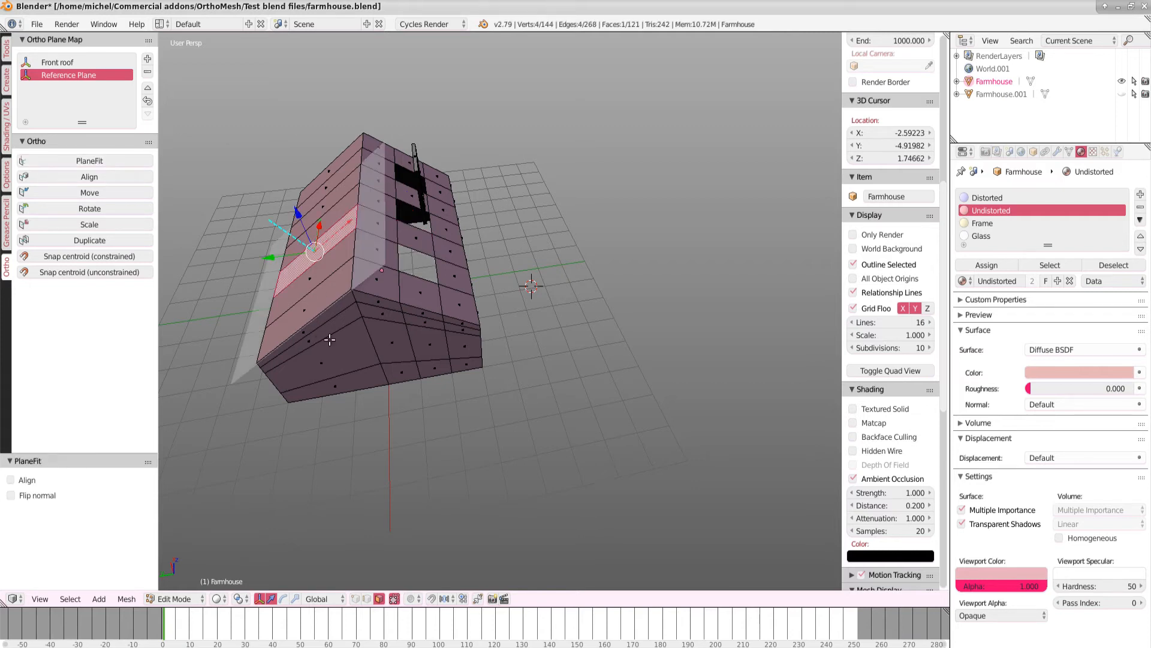
middle_click_drag(422, 362, 388, 353)
Switch back and forth between the two plane map entries to compare their planes, ending on the back roof plane
left_click(54, 63)
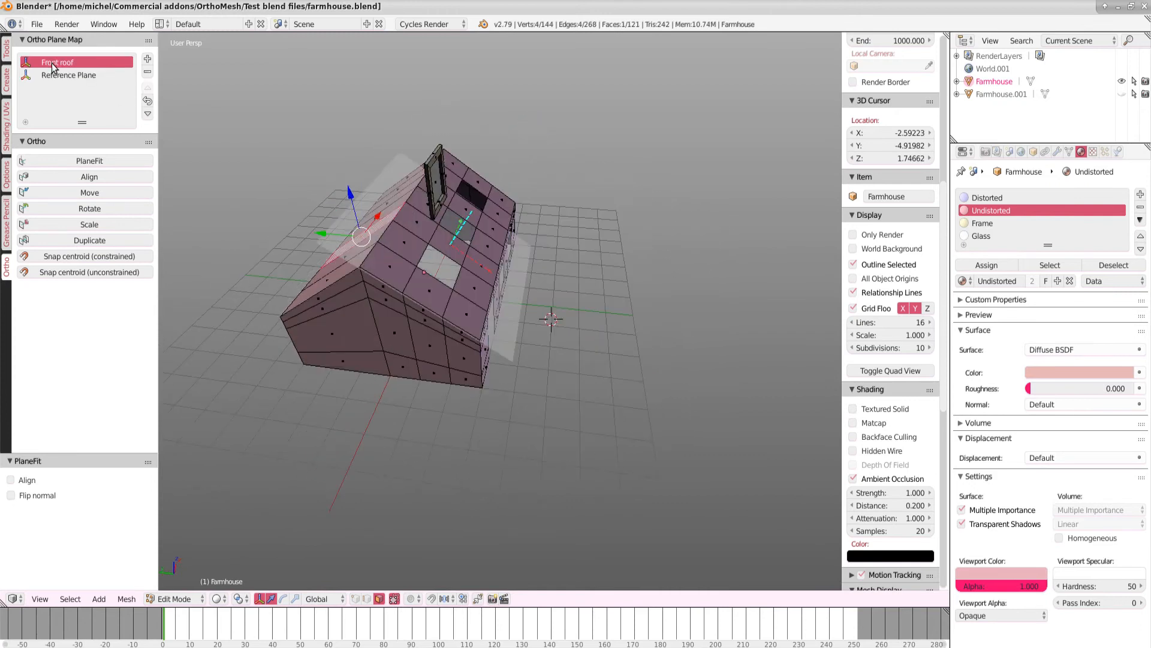
left_click(78, 79)
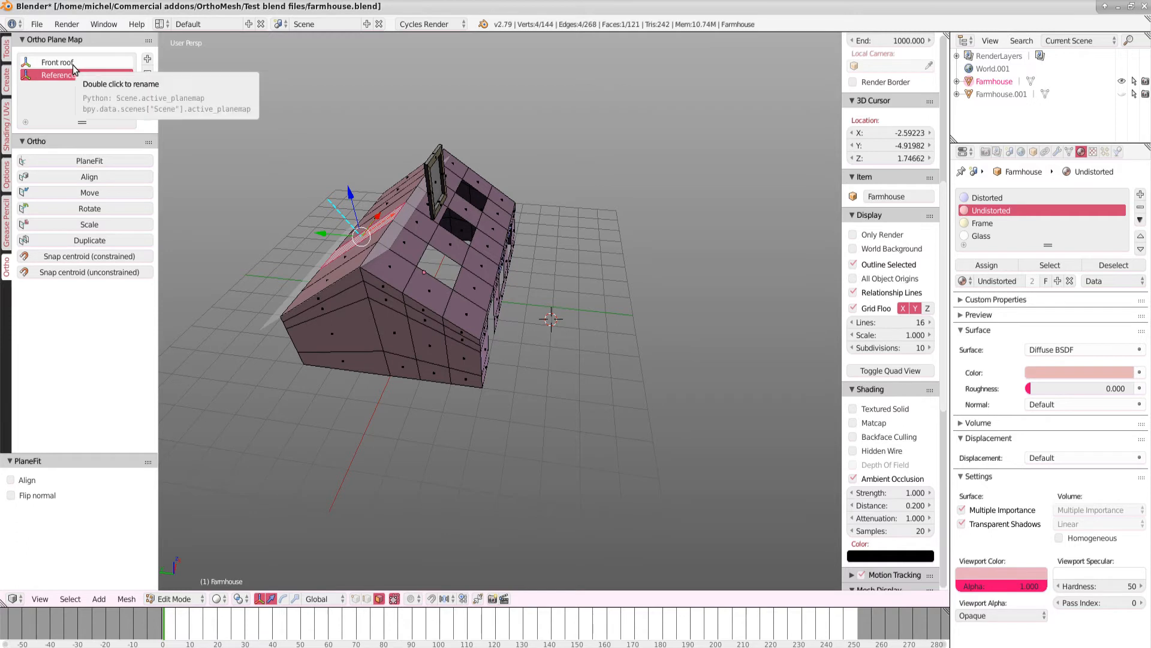
left_click(73, 65)
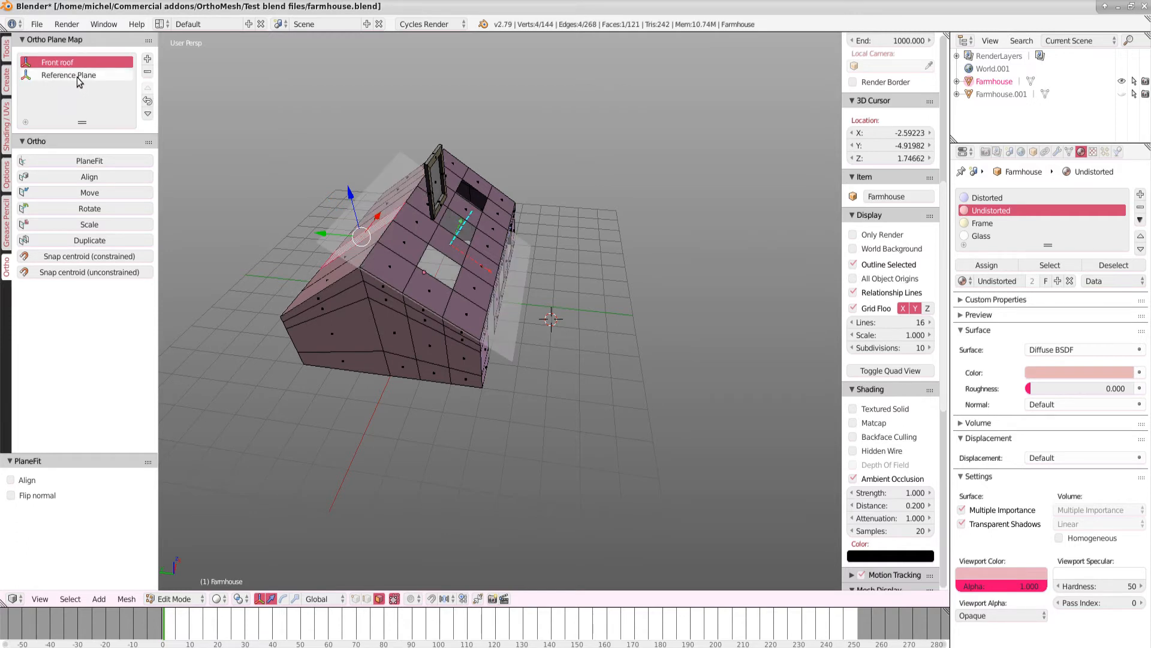
left_click(77, 76)
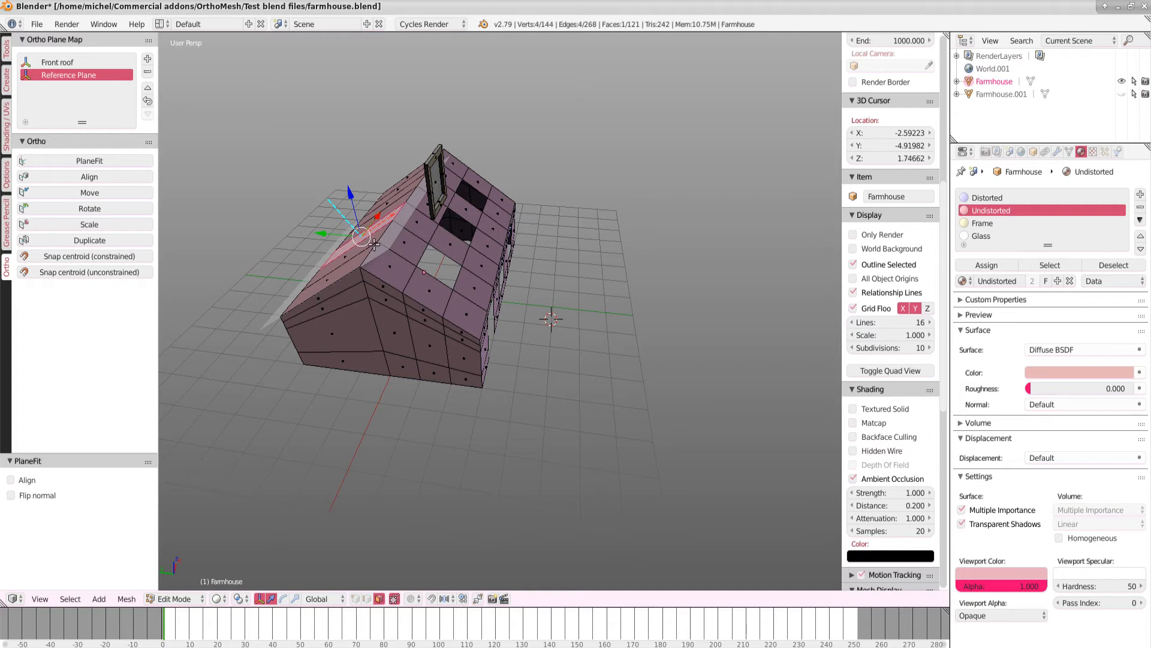
Flip the normal of the reference plane fitted to the back roof
middle_click_drag(389, 361, 401, 436)
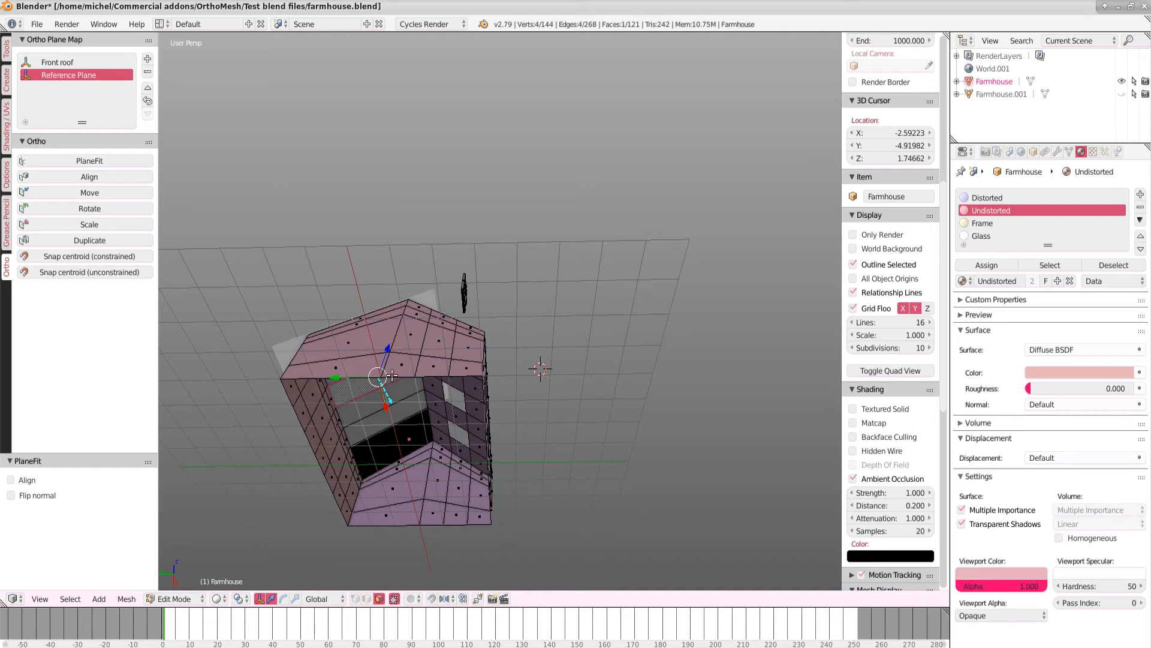
middle_click_drag(403, 331, 420, 448)
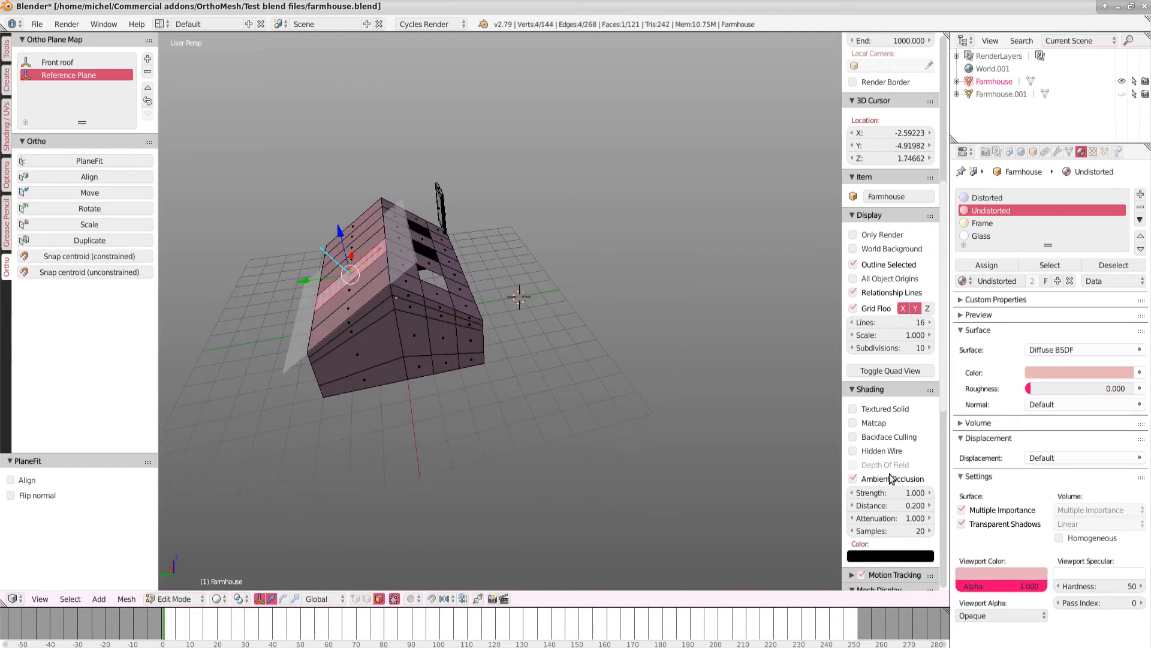
scroll(893, 477, "down", 15)
scroll(891, 470, "down", 1)
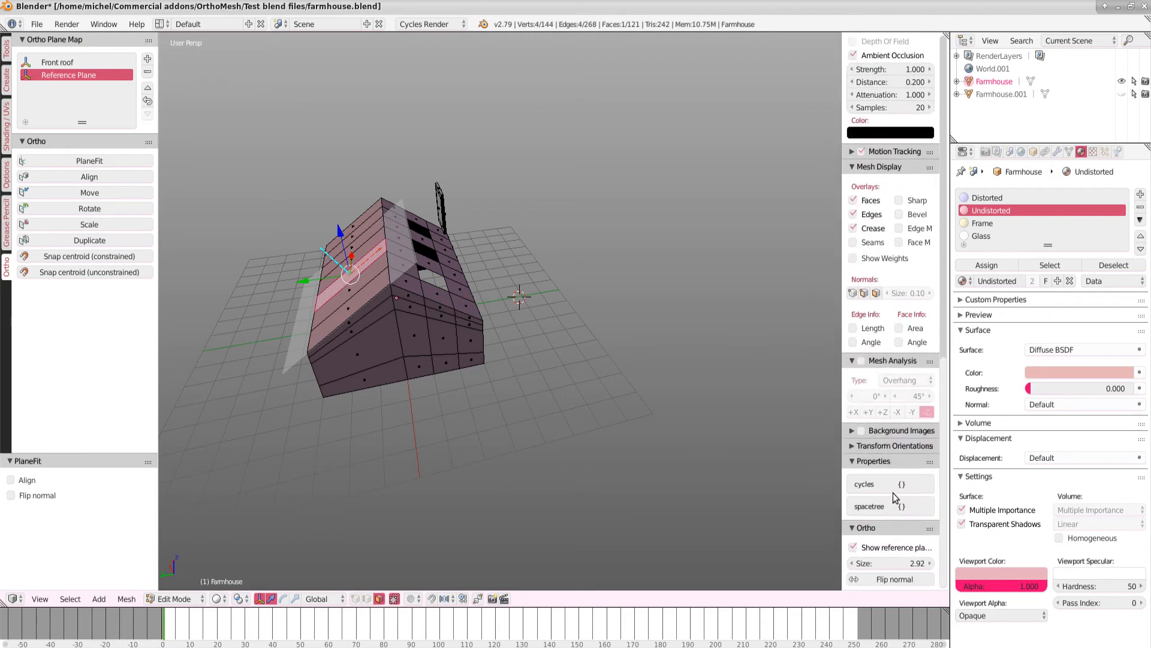
left_click(886, 580)
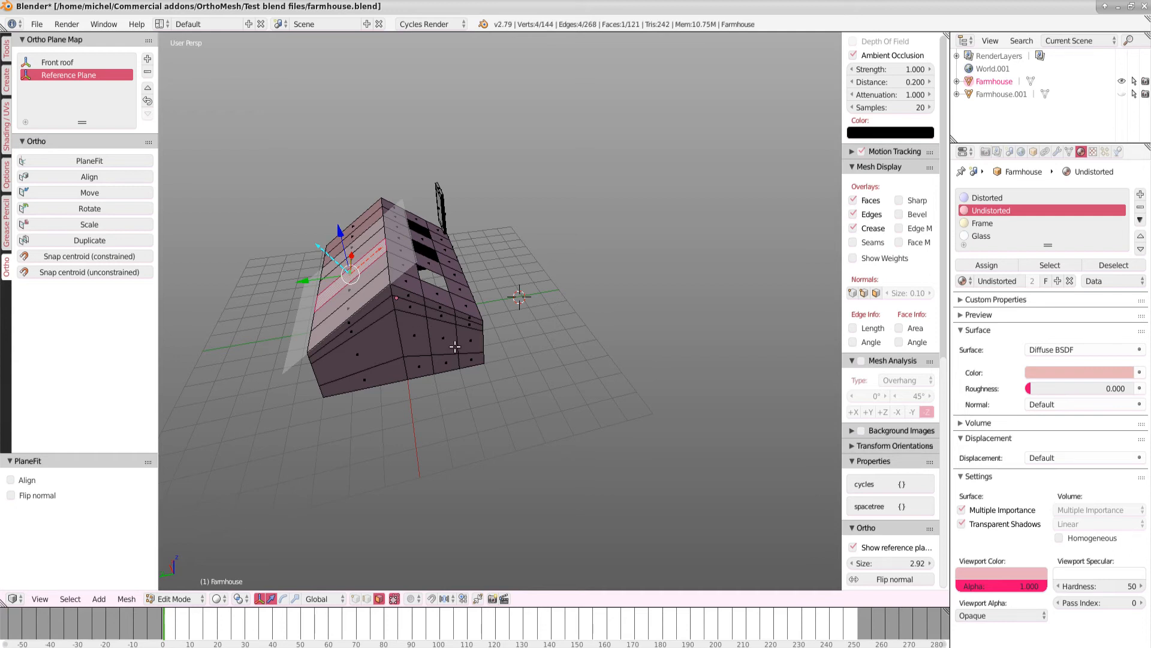
Make the Front roof plane active and flip its normal
left_click(72, 63)
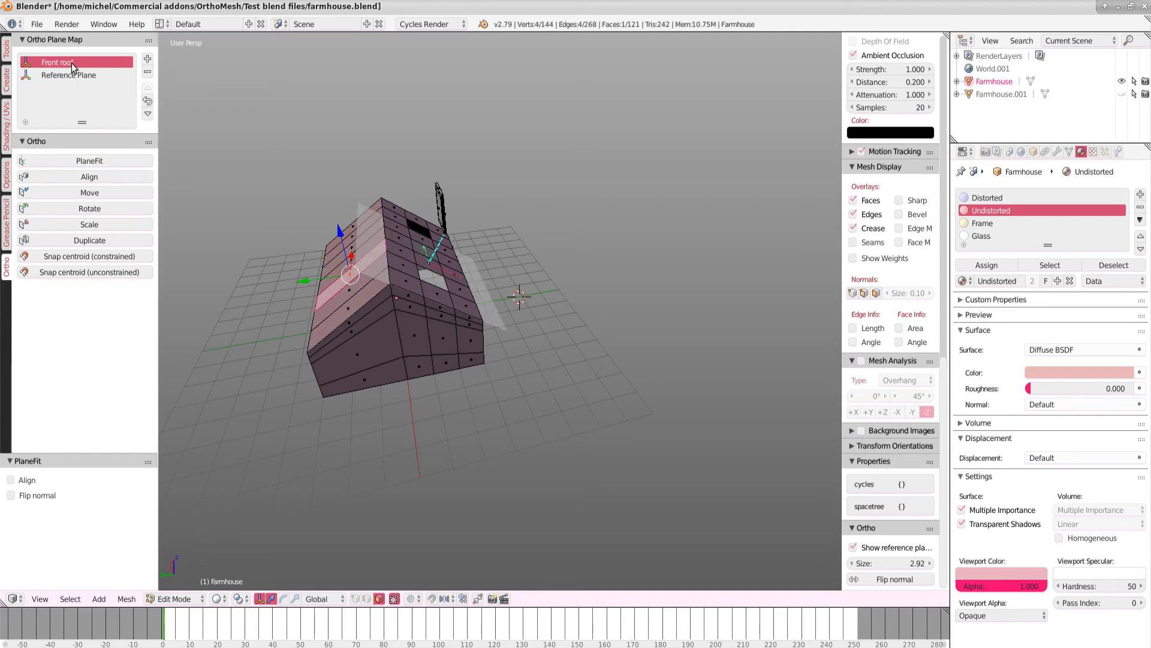
left_click(885, 579)
scroll(552, 423, "down", 1)
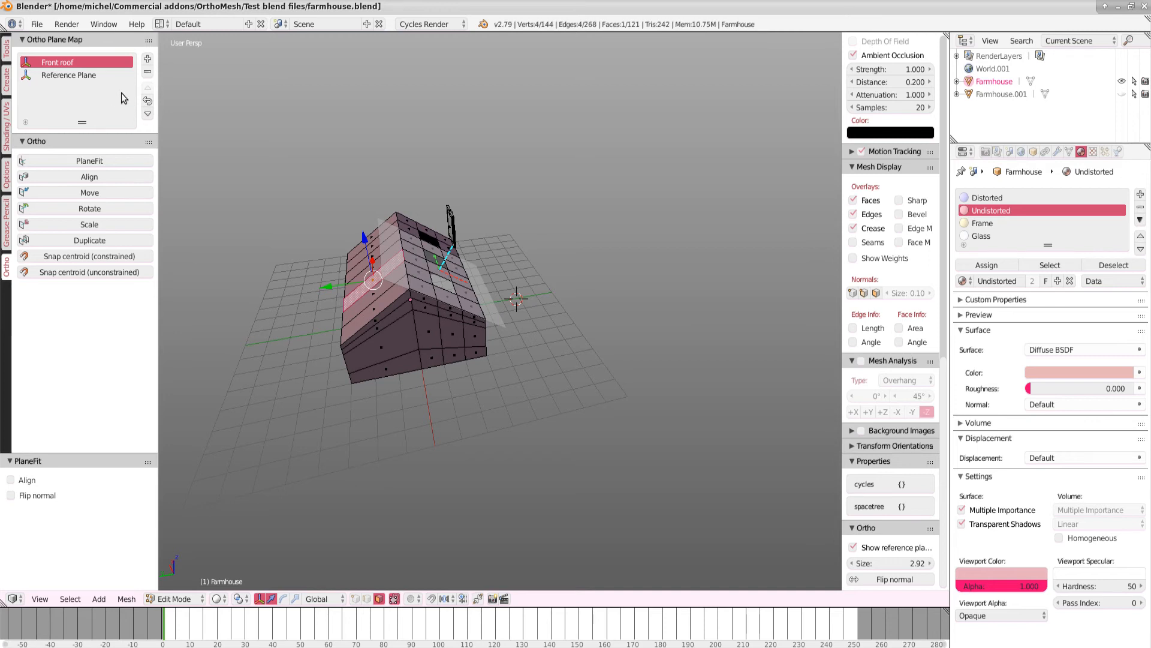
Move the Front roof entry down in the plane map and remove both entries
left_click(148, 115)
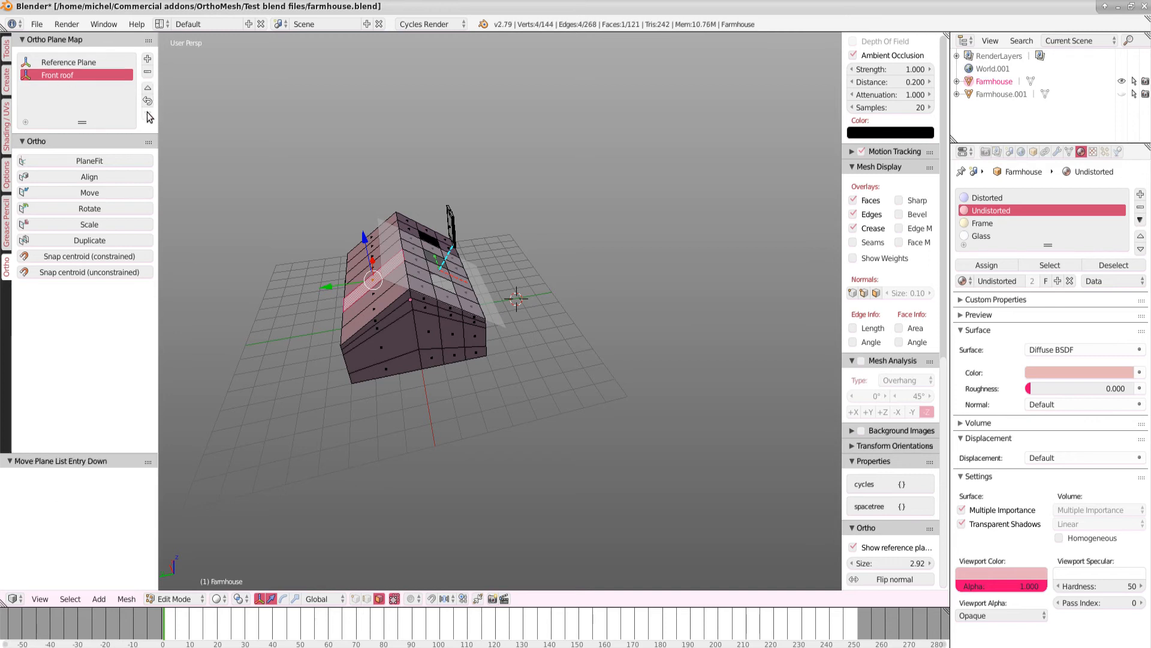
left_click(148, 72)
left_click(148, 72)
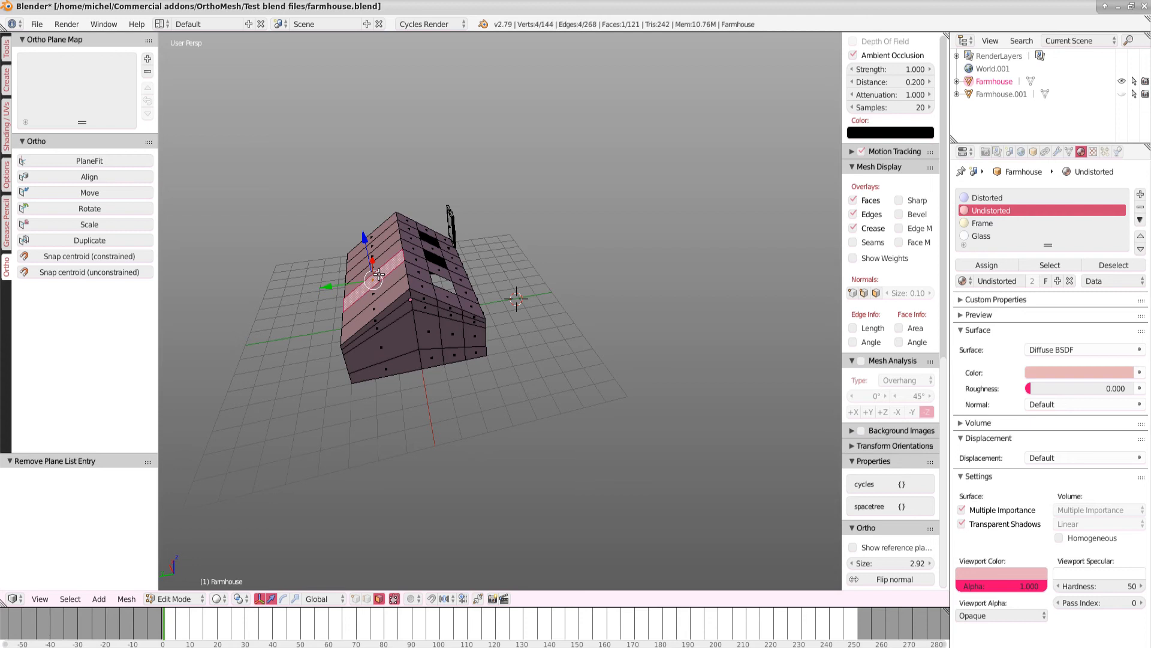
Fit a new reference plane to the selected back roof face and flip its normal
left_click(123, 160)
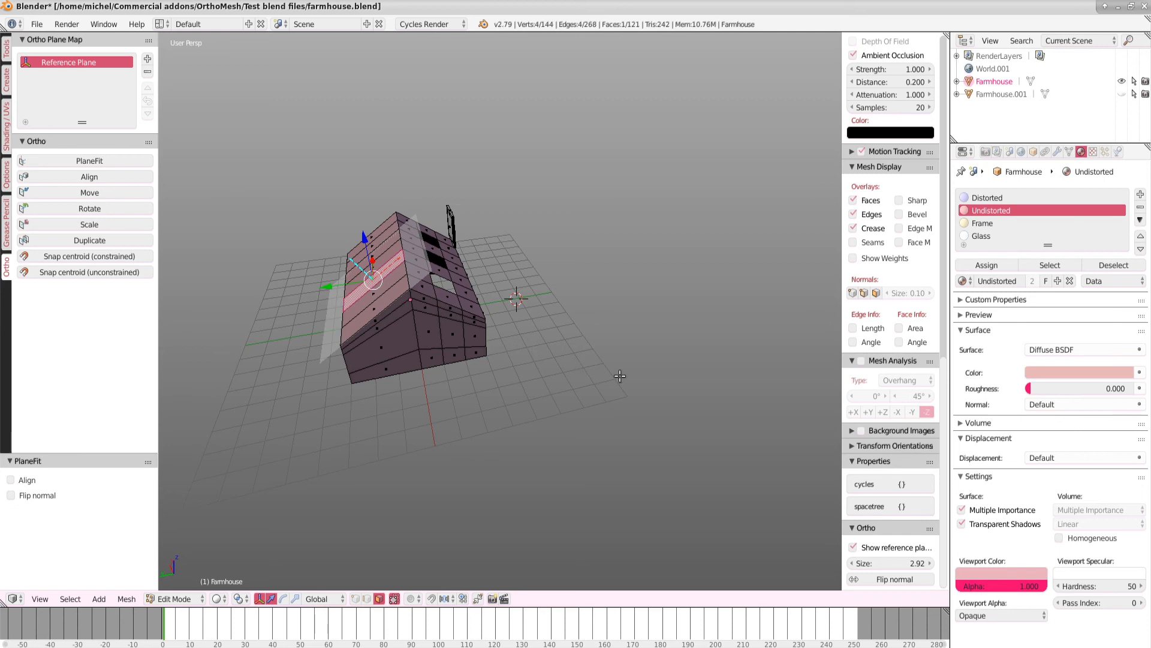
scroll(434, 386, "up", 2)
middle_click_drag(364, 333, 416, 306)
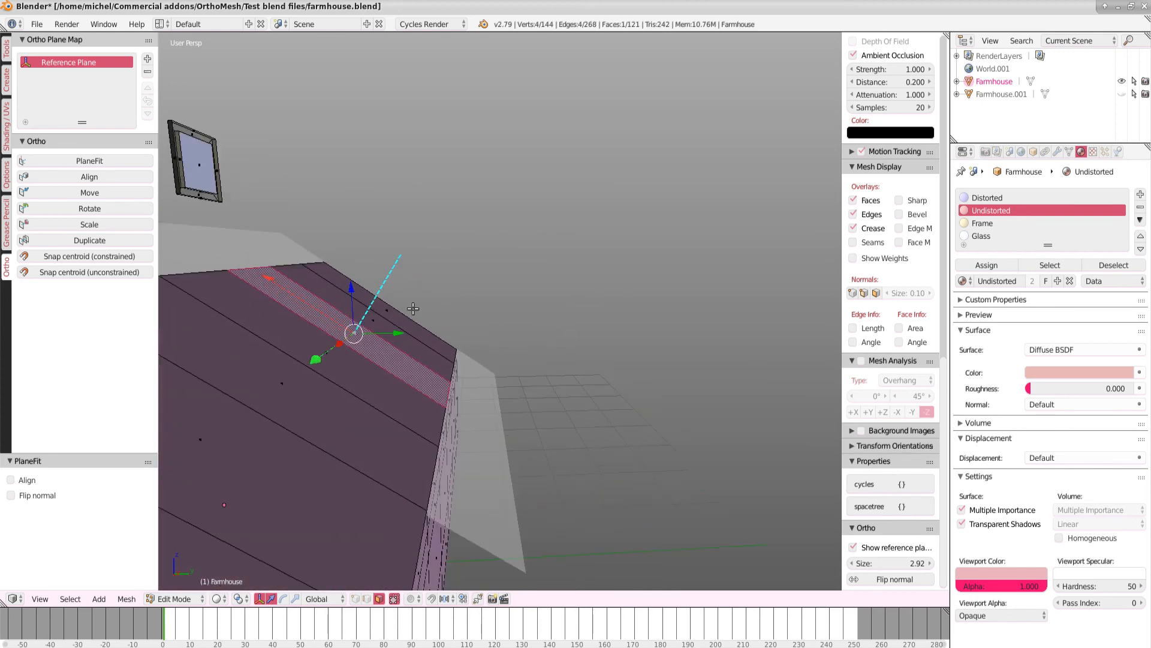
left_click(887, 578)
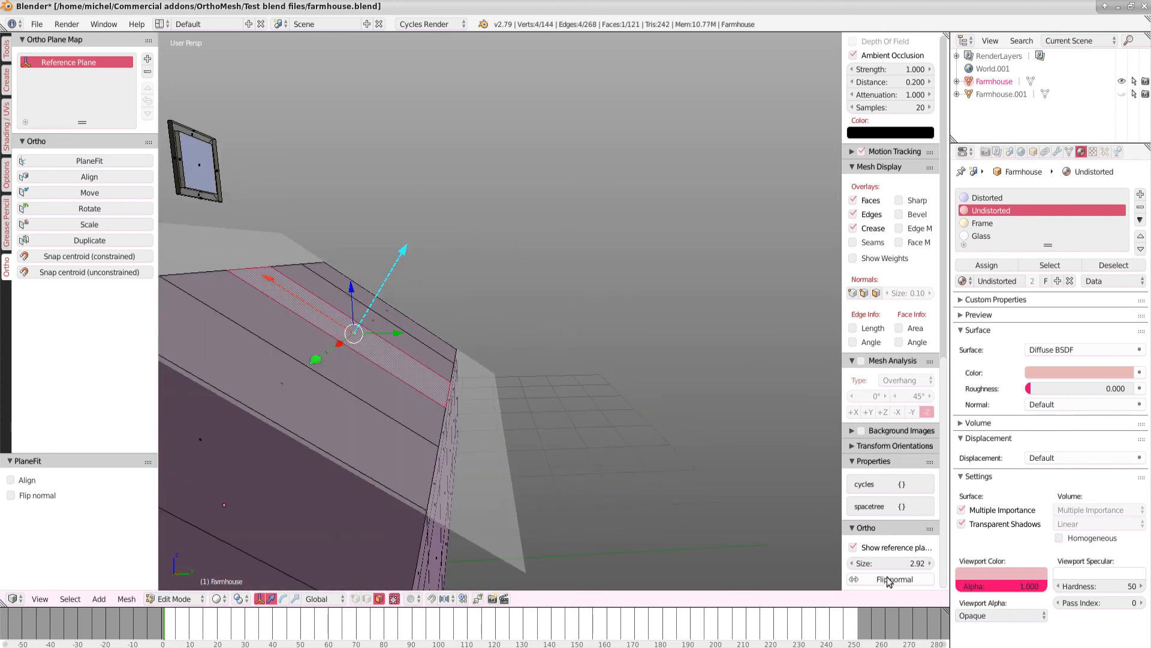
middle_click_drag(385, 351, 476, 357)
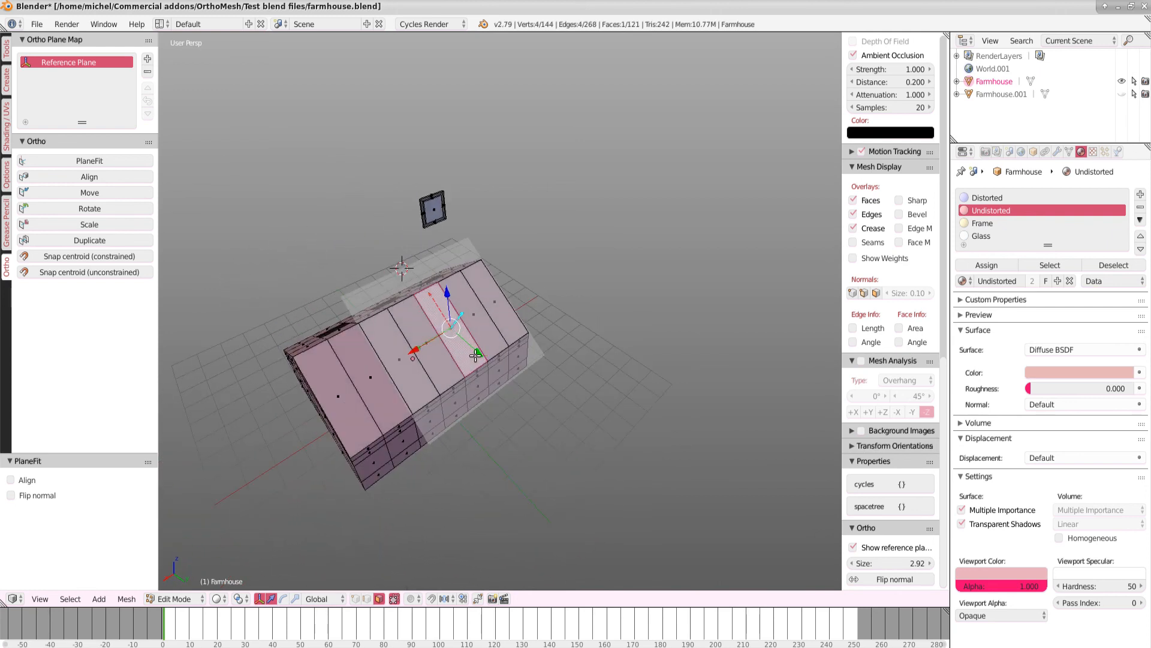